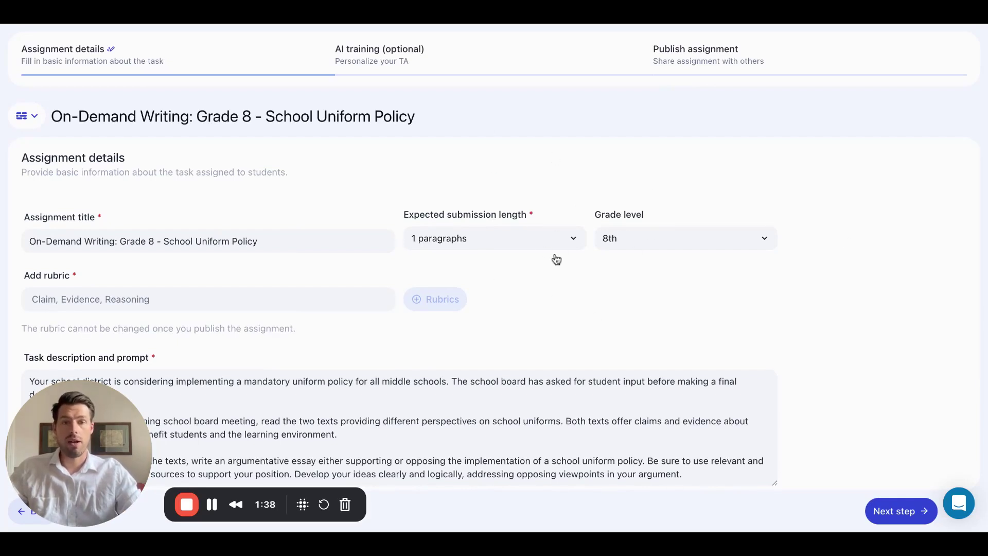
- Enlarge the task description box while reviewing the prompt and reference readings, and continue to the AI training stage
scroll(821, 299, down, 2)
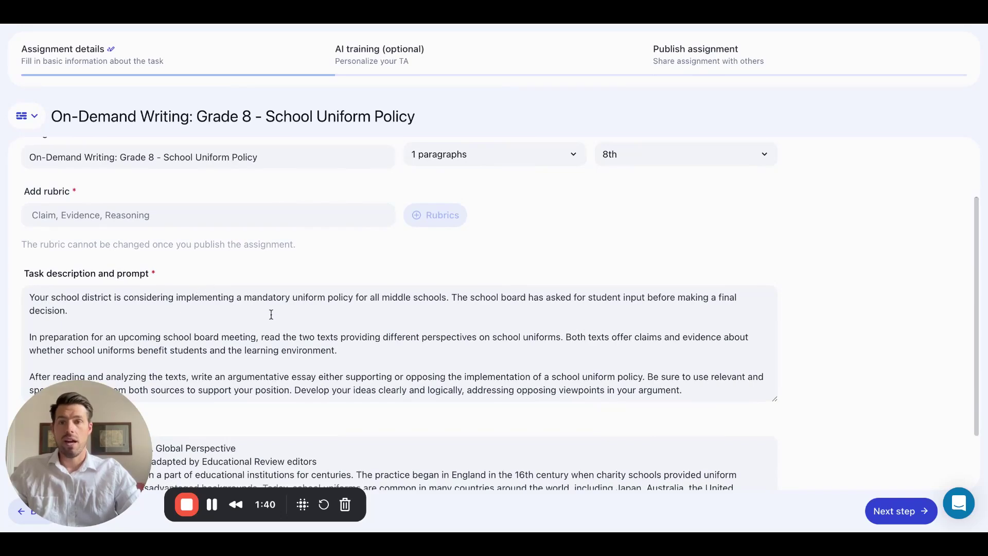
scroll(397, 320, down, 1)
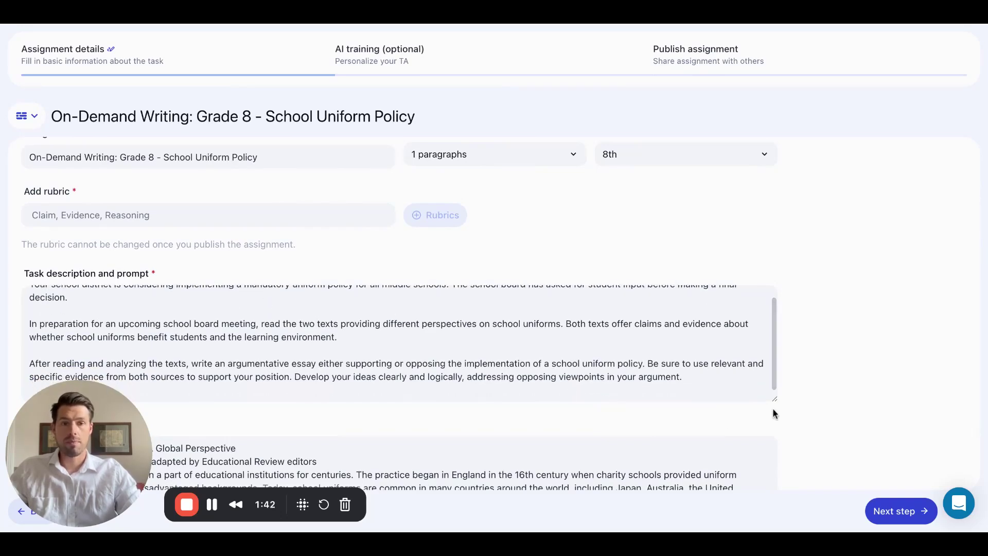
drag(774, 400, 781, 432)
scroll(555, 335, down, 2)
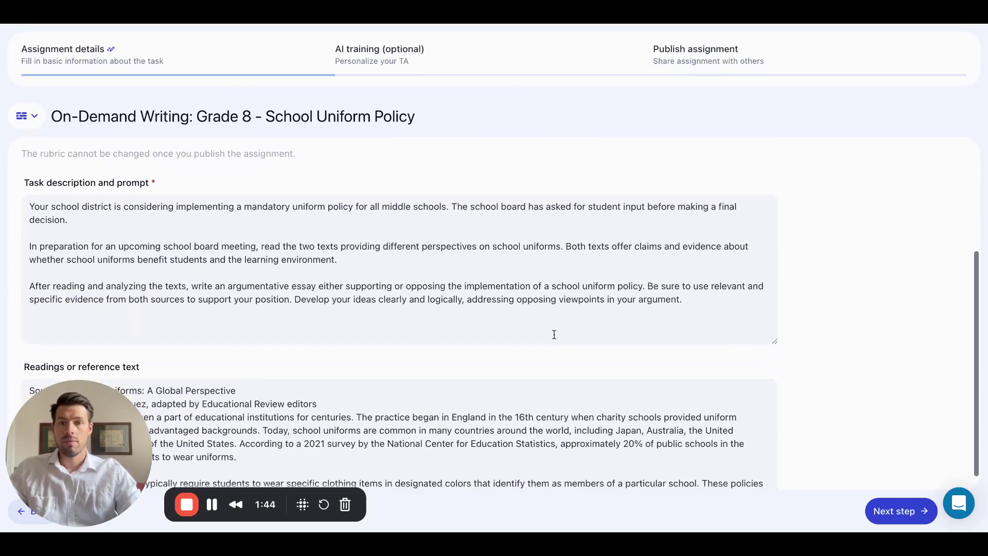
drag(89, 419, 860, 103)
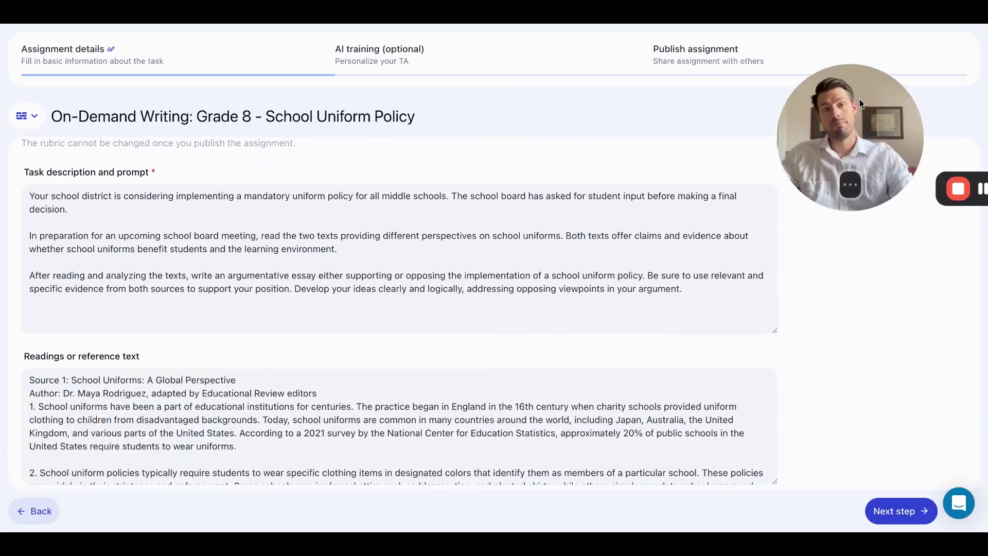
scroll(267, 335, down, 1)
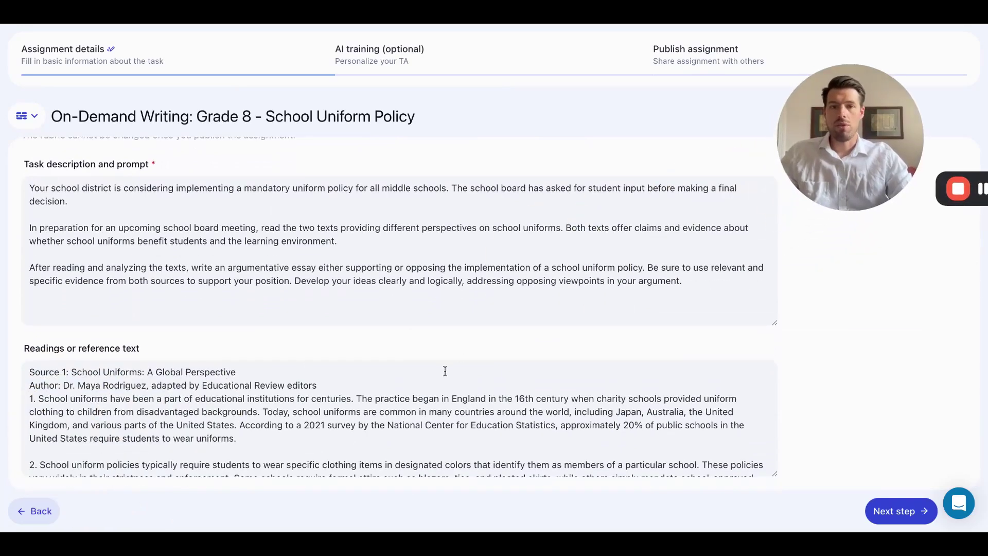
scroll(443, 380, down, 15)
scroll(436, 395, down, 10)
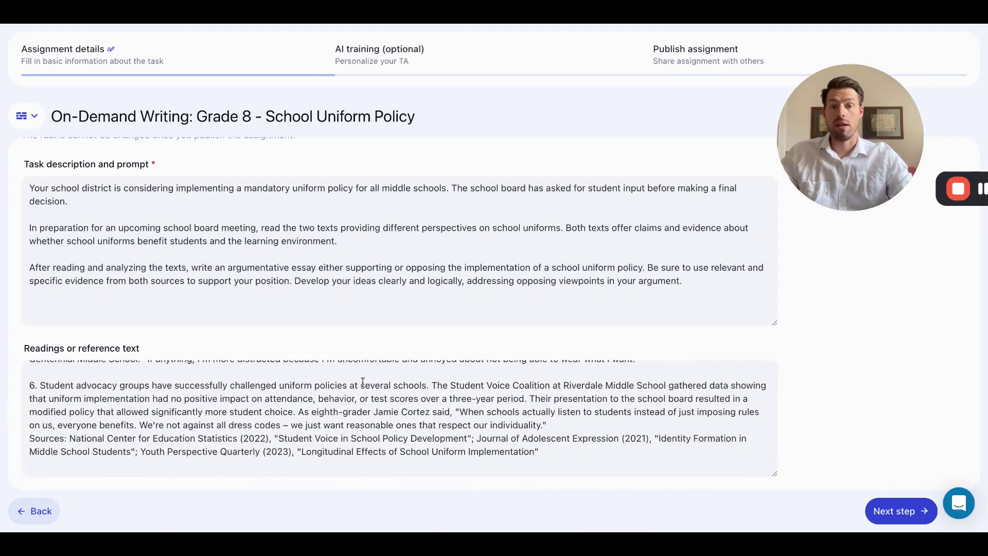
click(903, 515)
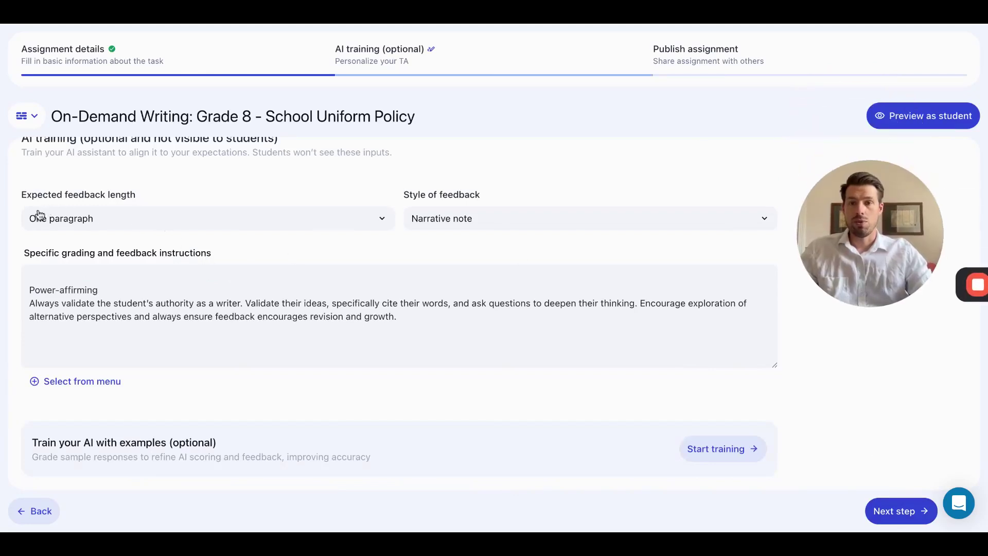
- Set the expected feedback length to One paragraph and continue to the publishing stage
click(161, 221)
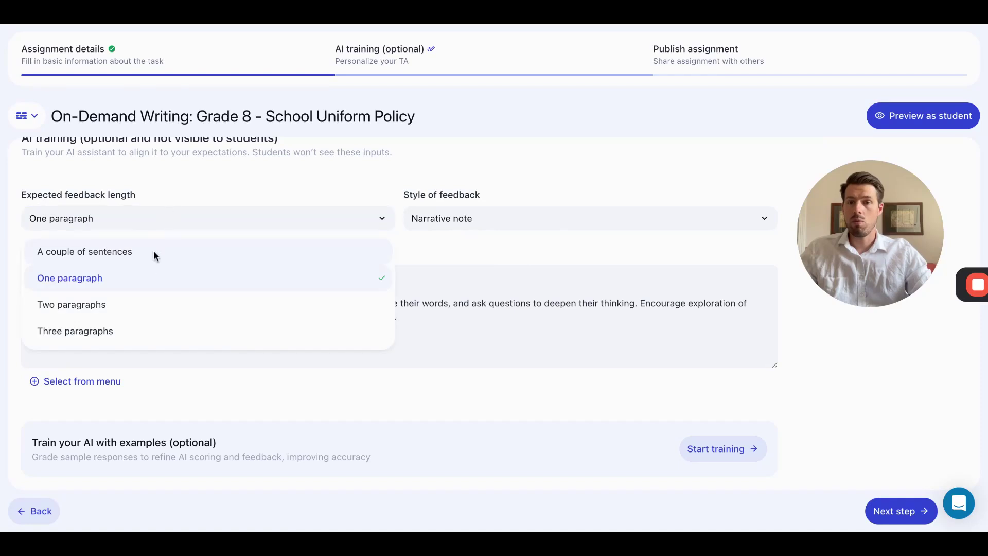
click(129, 277)
click(170, 223)
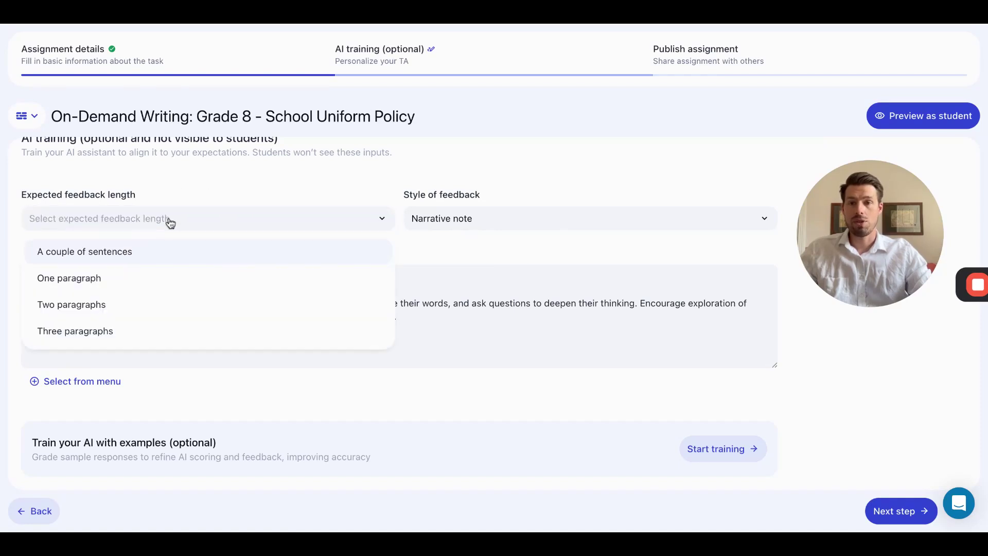
click(100, 278)
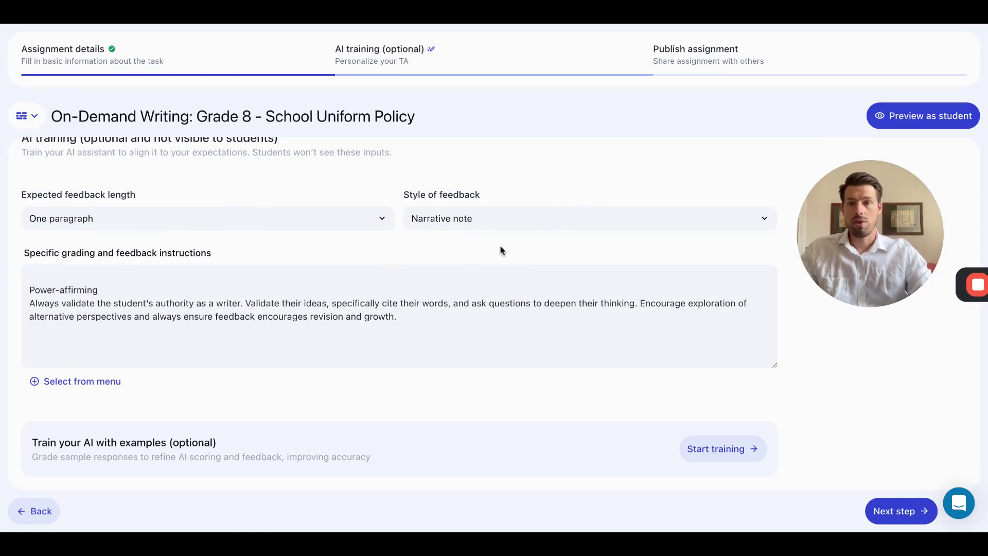
click(173, 281)
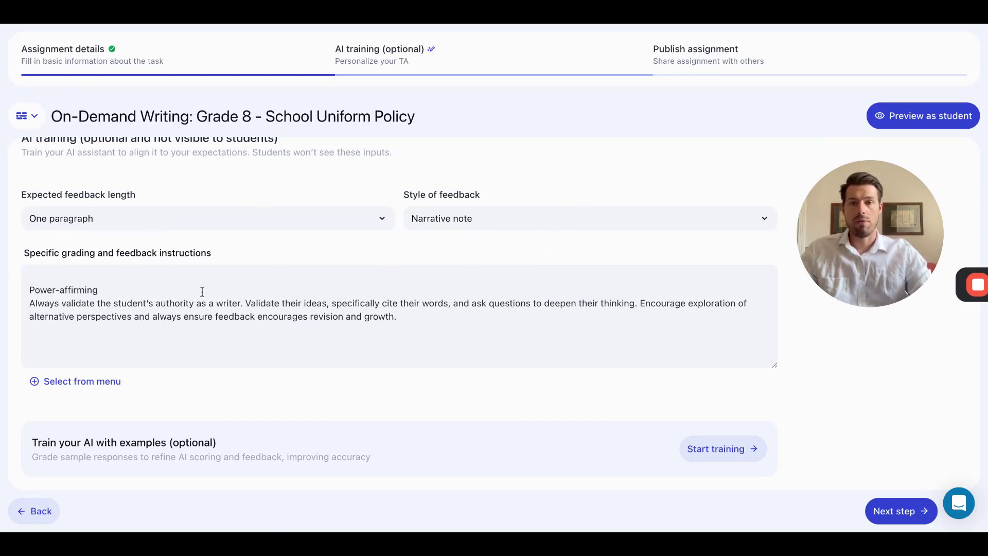
scroll(381, 390, down, 1)
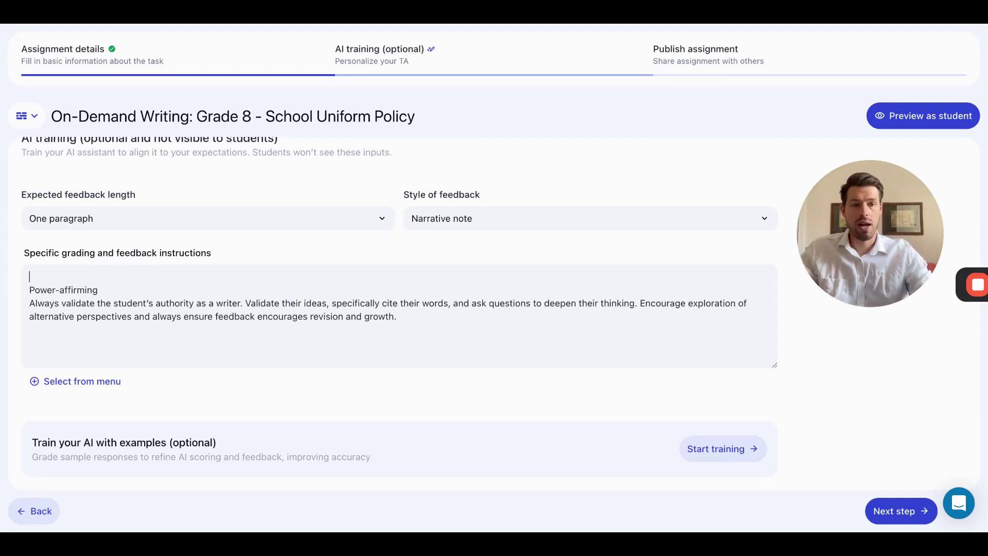
click(902, 511)
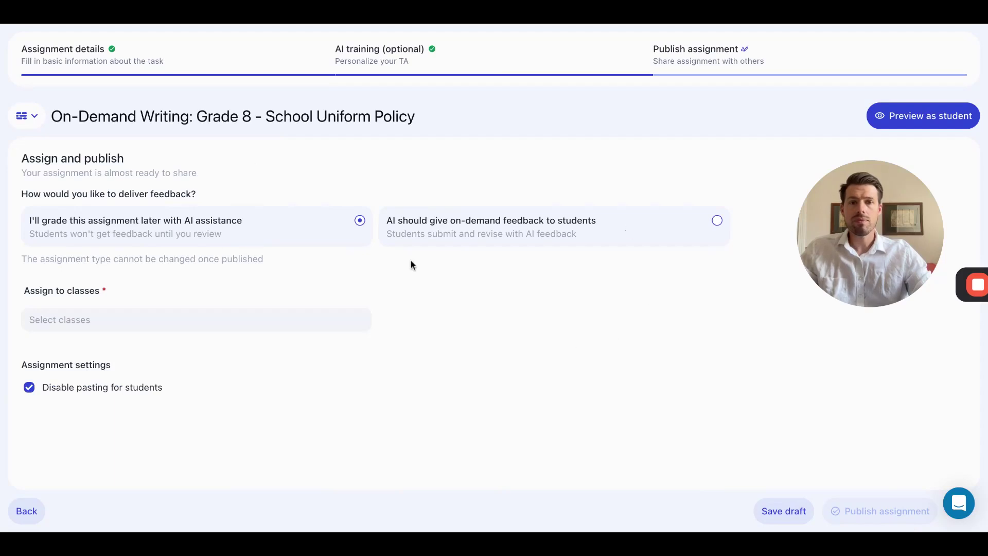
- Set the assignment to give students on-demand AI feedback, assign it to the American History class, and allow pasting
click(545, 223)
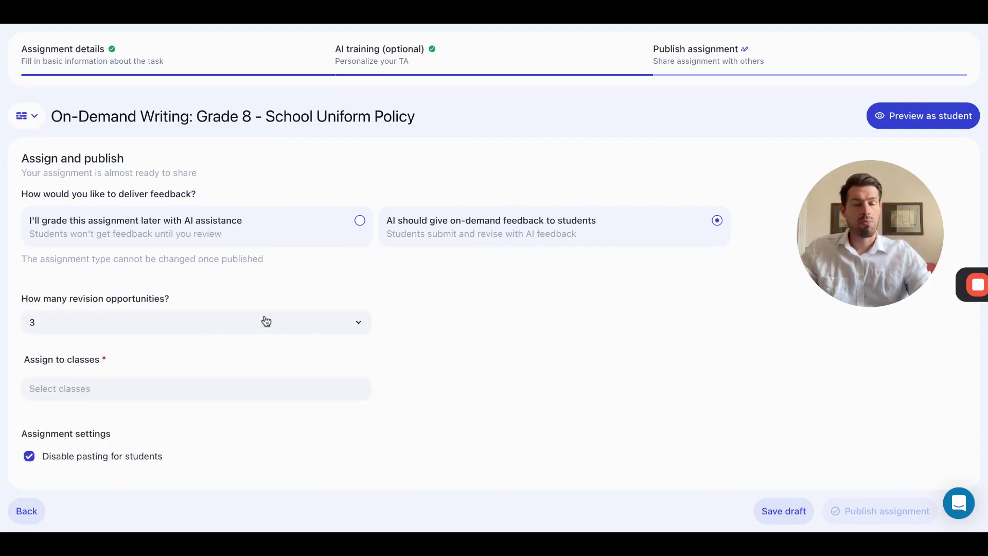
click(163, 395)
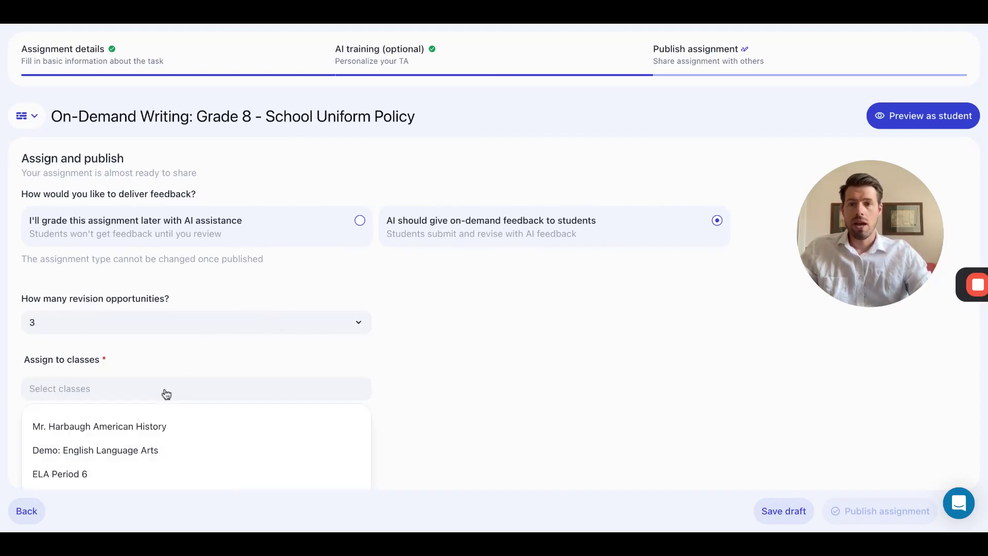
click(196, 425)
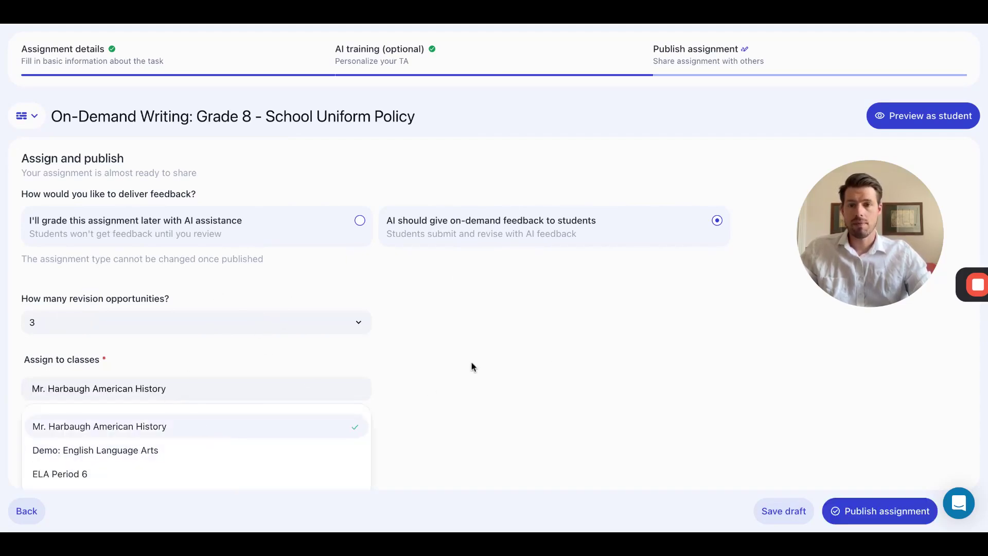
click(465, 368)
scroll(529, 381, down, 1)
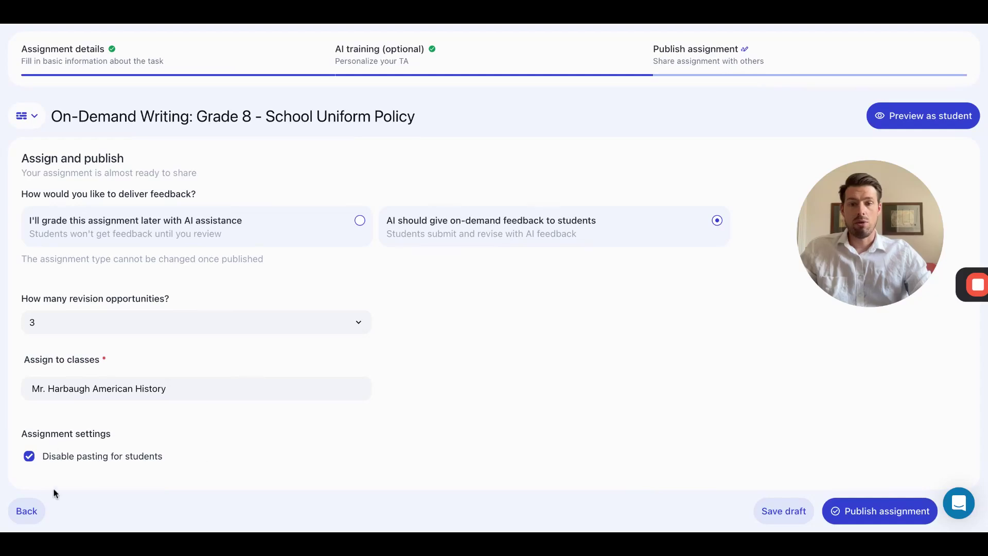
click(66, 465)
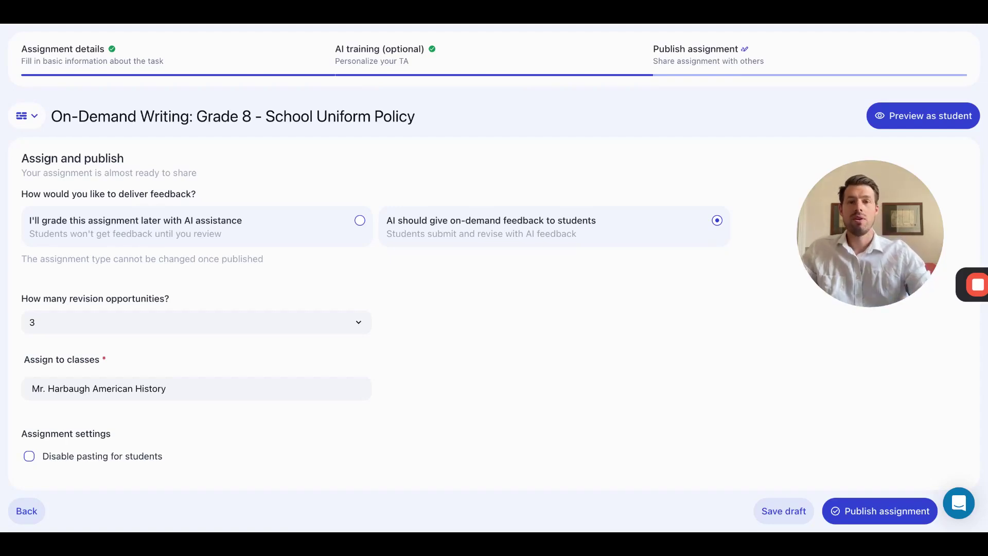
- Publish the assignment and copy its share link for students
click(875, 518)
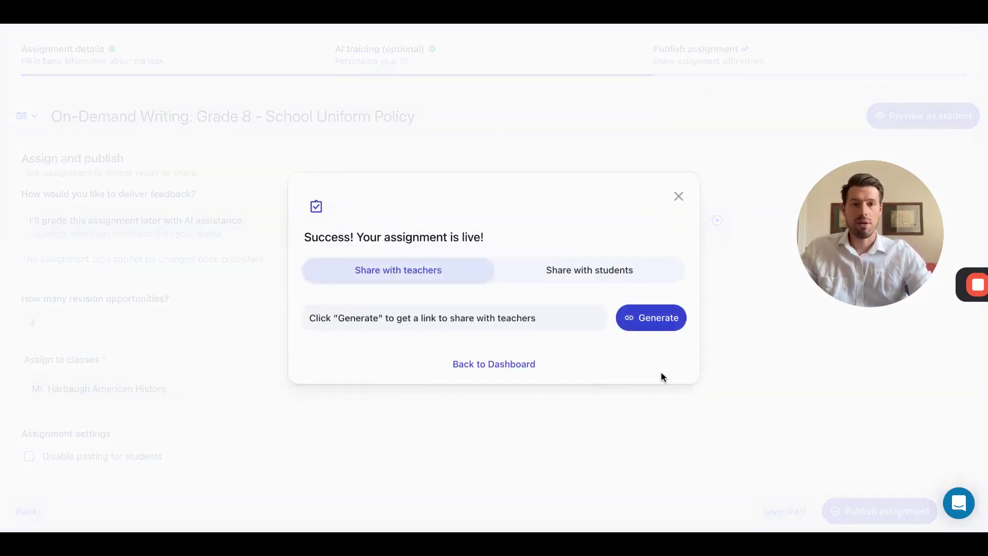
click(562, 280)
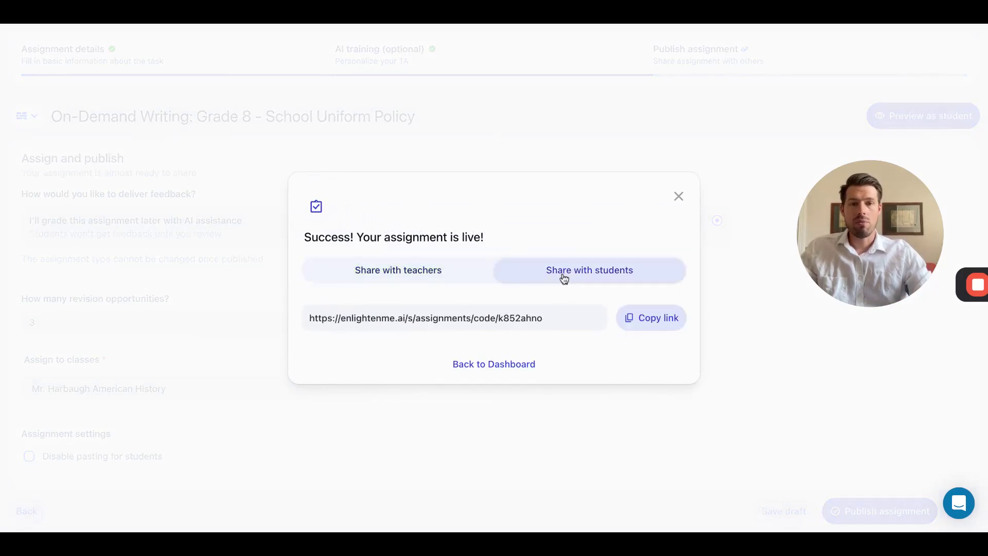
click(651, 319)
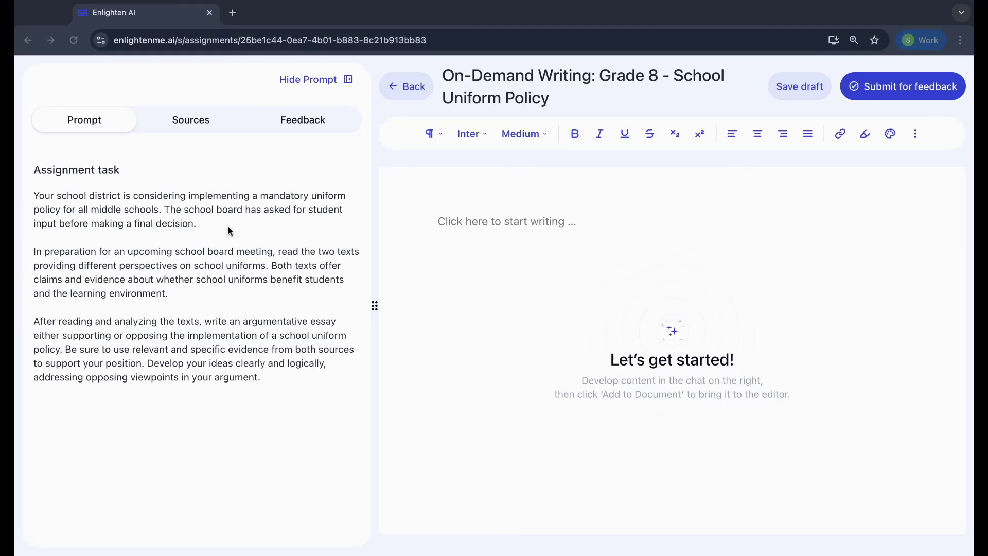
- Examine the prompt, sources and feedback rubric in the student view of the assignment, adjusting the reading pane's width
click(38, 171)
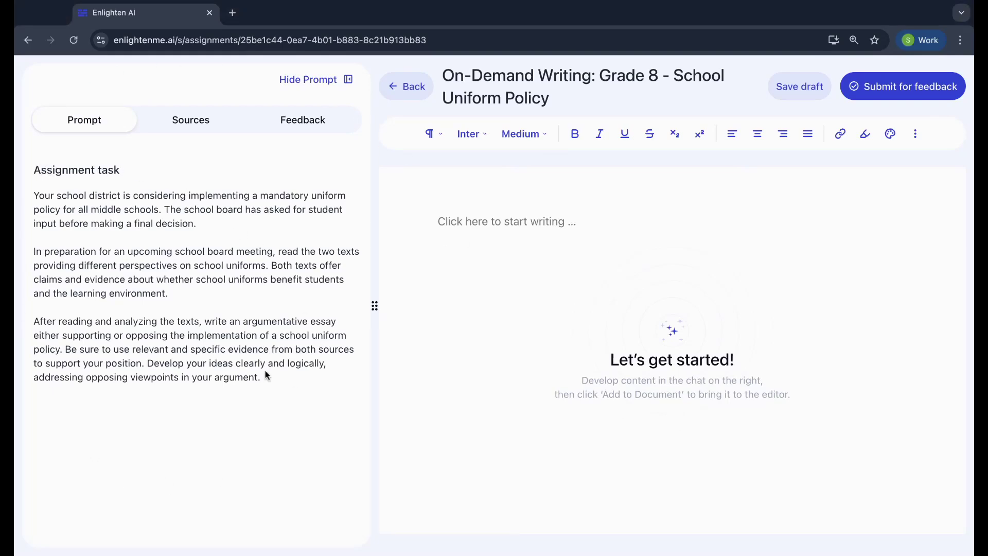
click(187, 118)
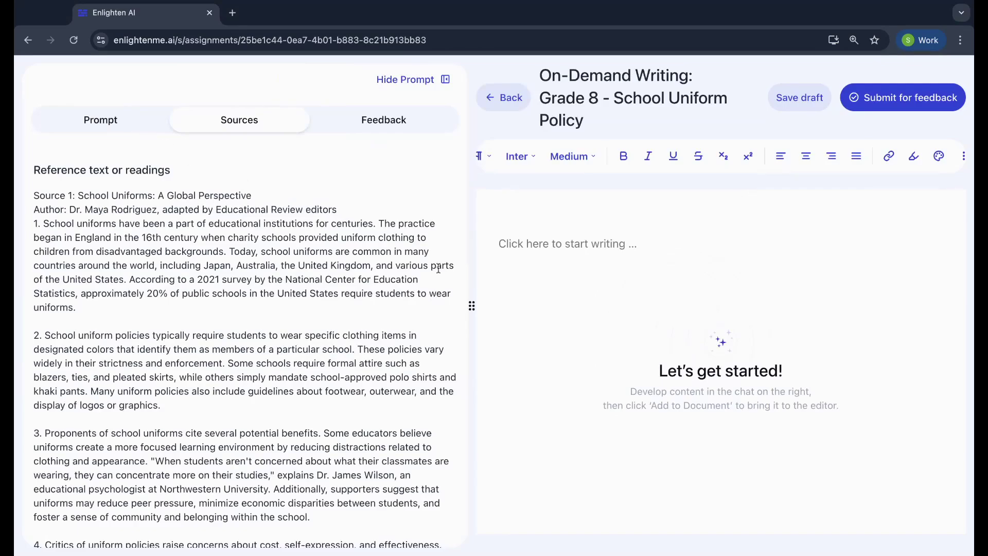
click(471, 306)
drag(473, 303, 471, 306)
scroll(260, 345, down, 10)
scroll(262, 350, down, 10)
click(384, 120)
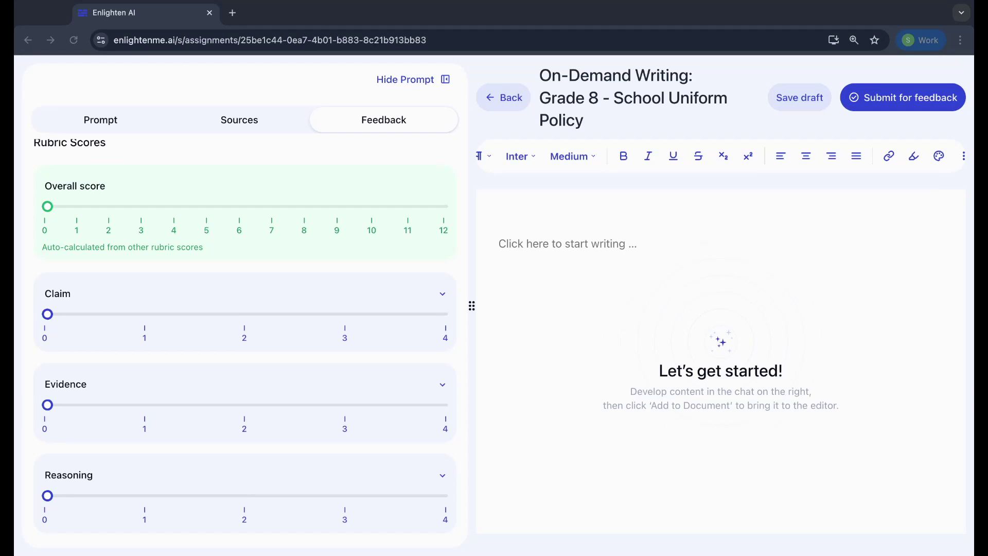
drag(471, 303, 471, 306)
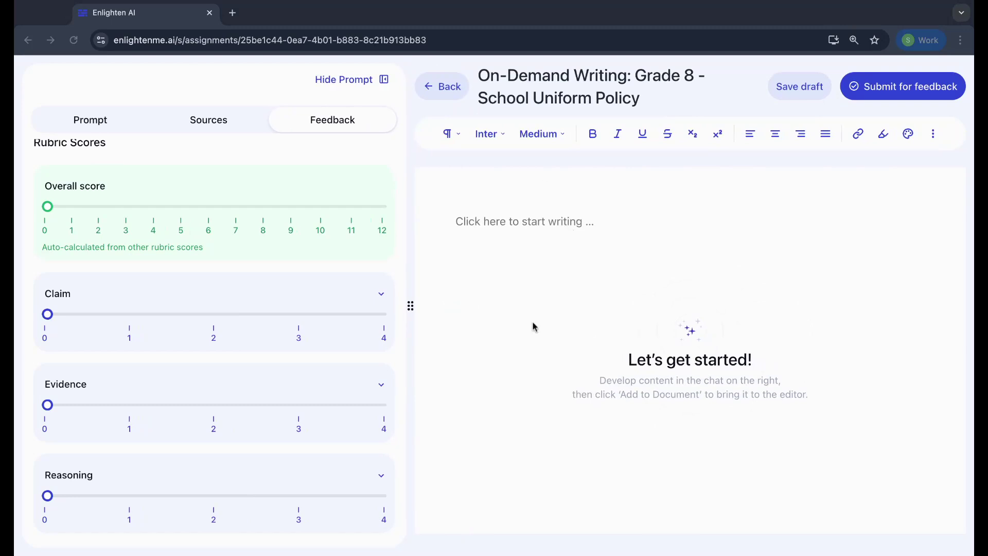
- Paste the first draft beginning "I think our school should not have uniforms" into the essay and submit it for feedback
click(542, 253)
key(super+v)
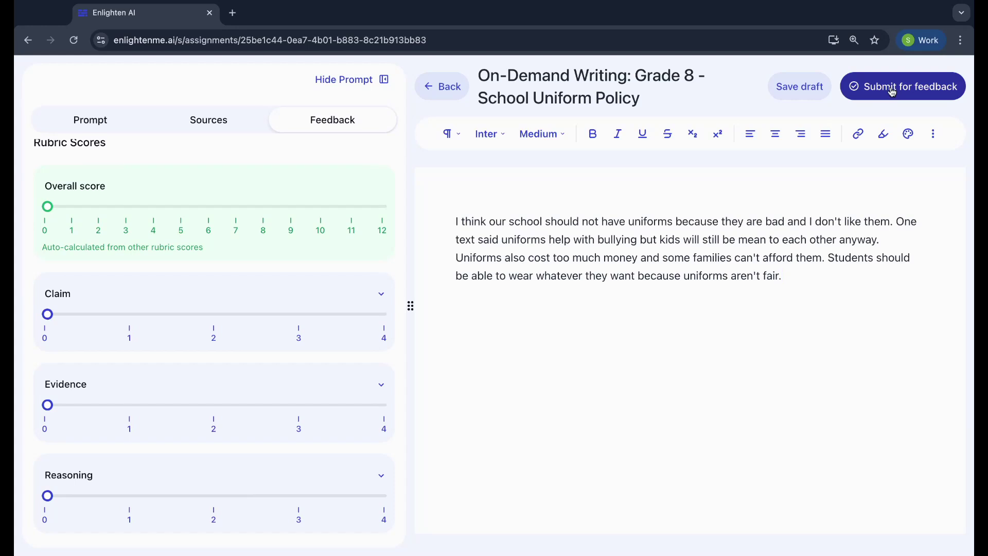
scroll(196, 389, up, 5)
scroll(189, 395, down, 2)
scroll(188, 396, up, 4)
click(919, 86)
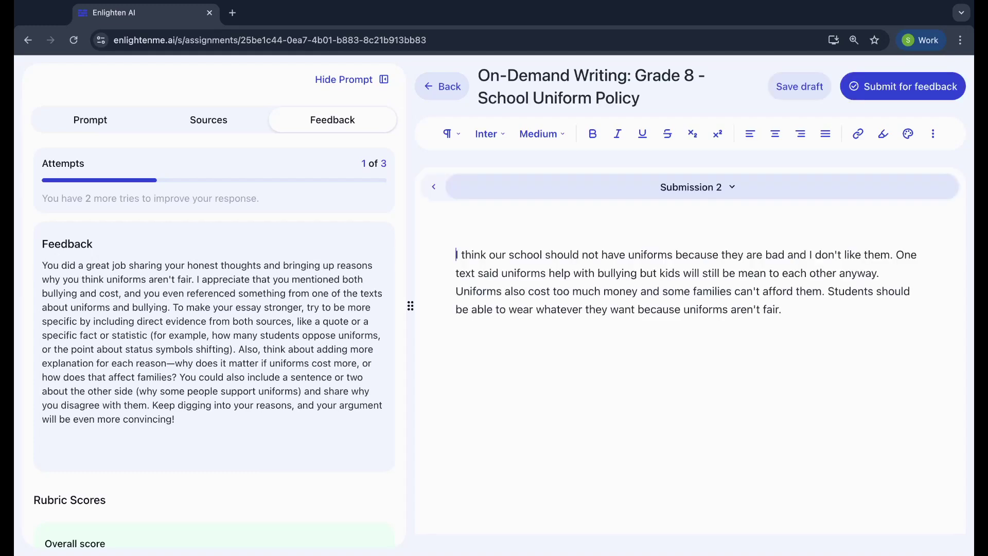
- Examine the written feedback and the Claim, Evidence and Reasoning rubric scores for the first submission
scroll(193, 324, down, 3)
scroll(217, 341, down, 4)
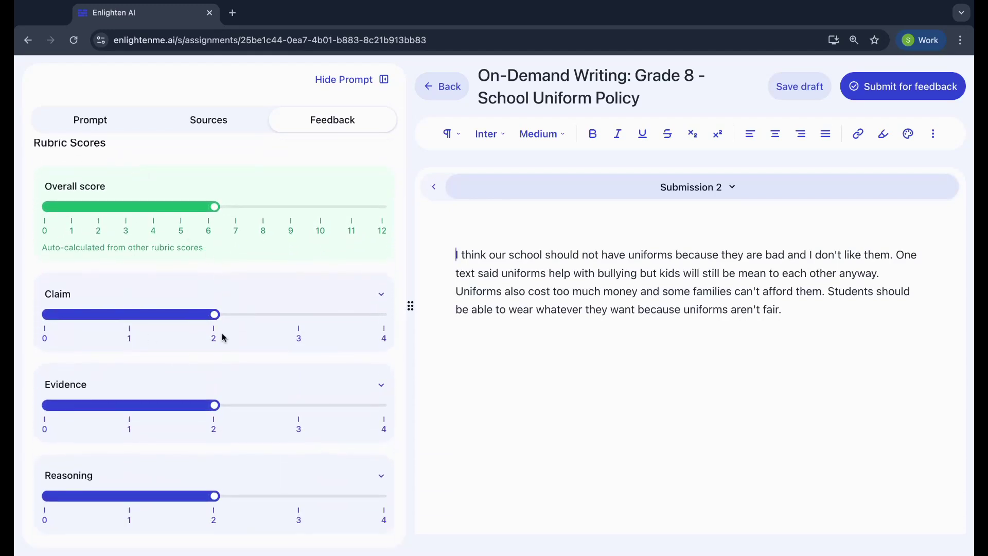
scroll(278, 381, down, 1)
- Replace the essay with the revised draft beginning "I believe our school should not require uniforms" and submit it for feedback
double_click(663, 275)
key(super+a)
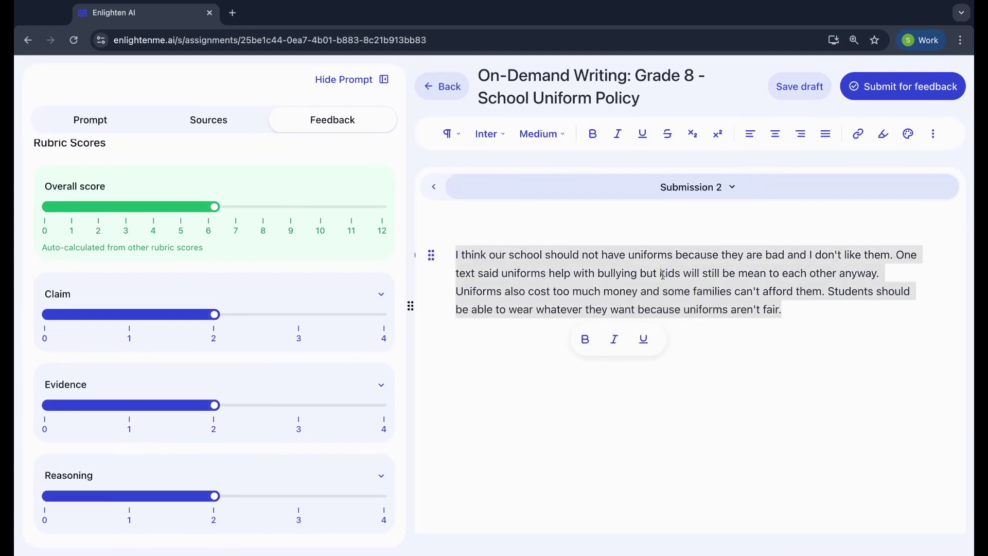
key(super+Tab)
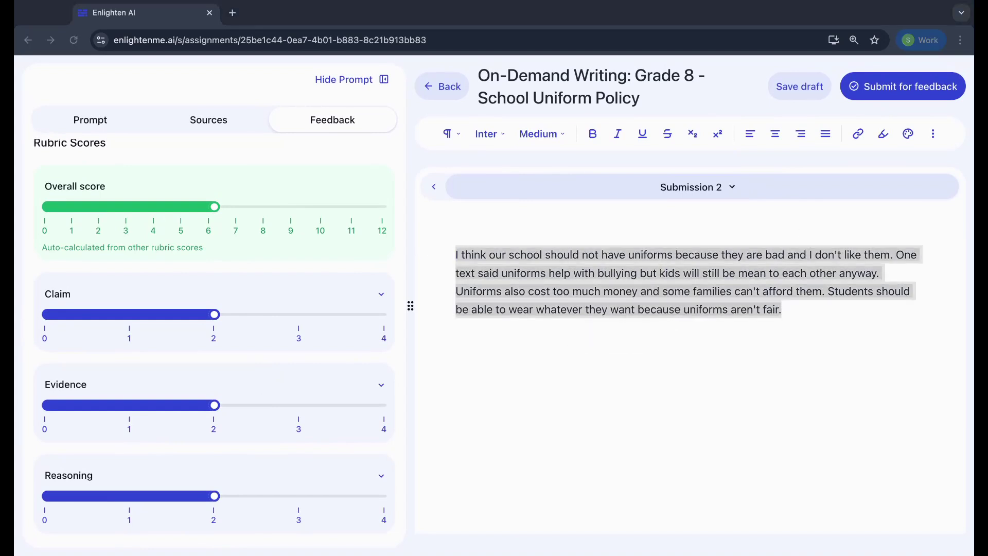
scroll(119, 338, up, 7)
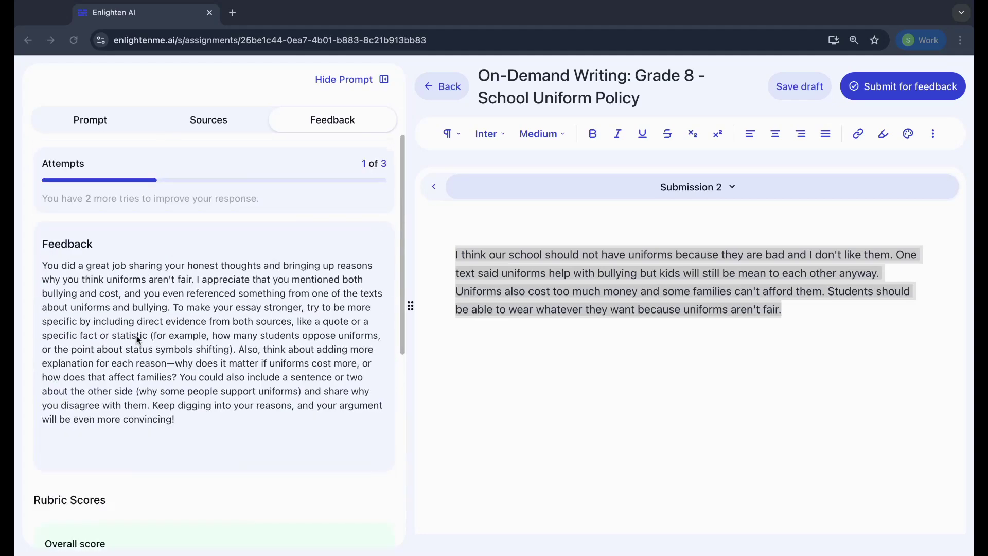
click(701, 294)
key(super+v)
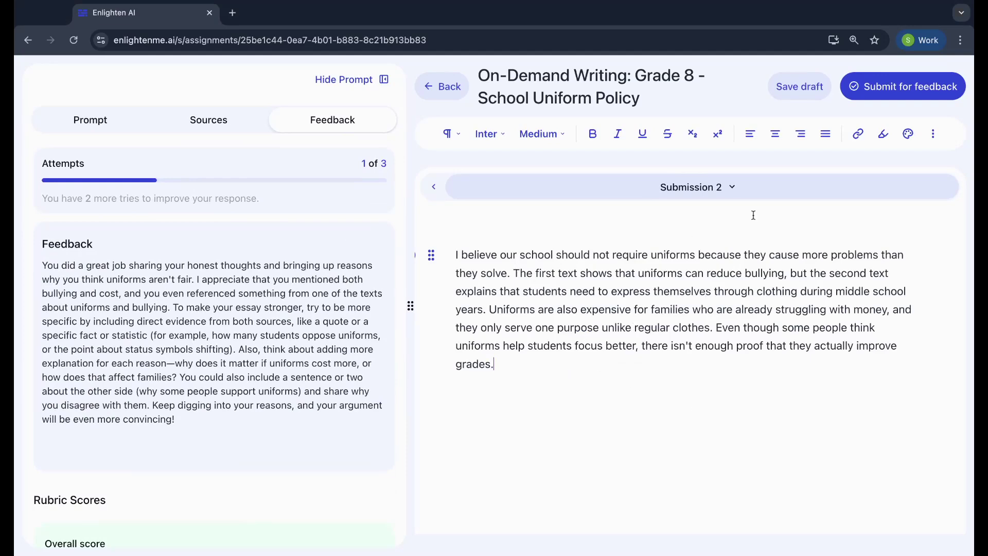
click(895, 85)
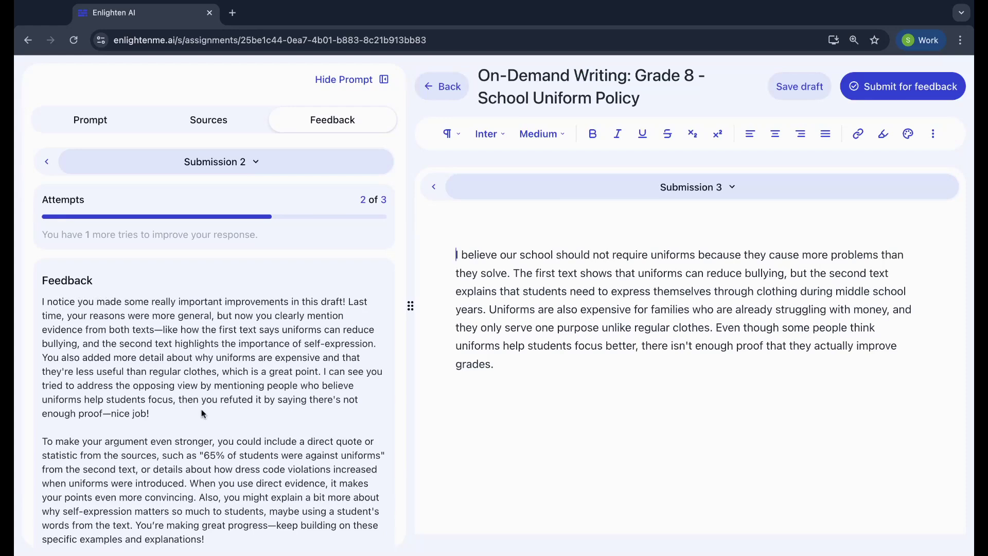
- Examine the second submission's feedback on improvements and its rubric scores
drag(59, 302, 340, 302)
scroll(288, 308, down, 1)
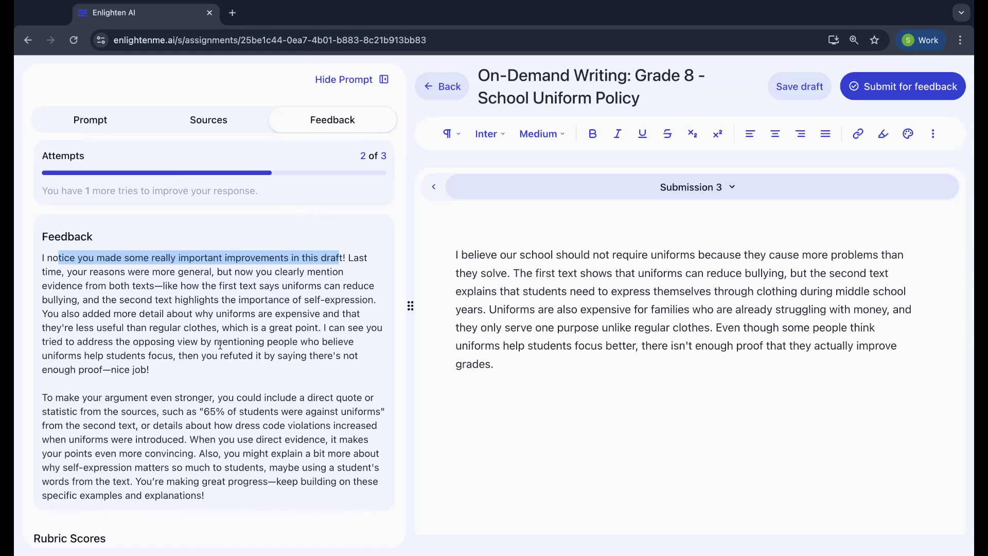
scroll(220, 344, down, 8)
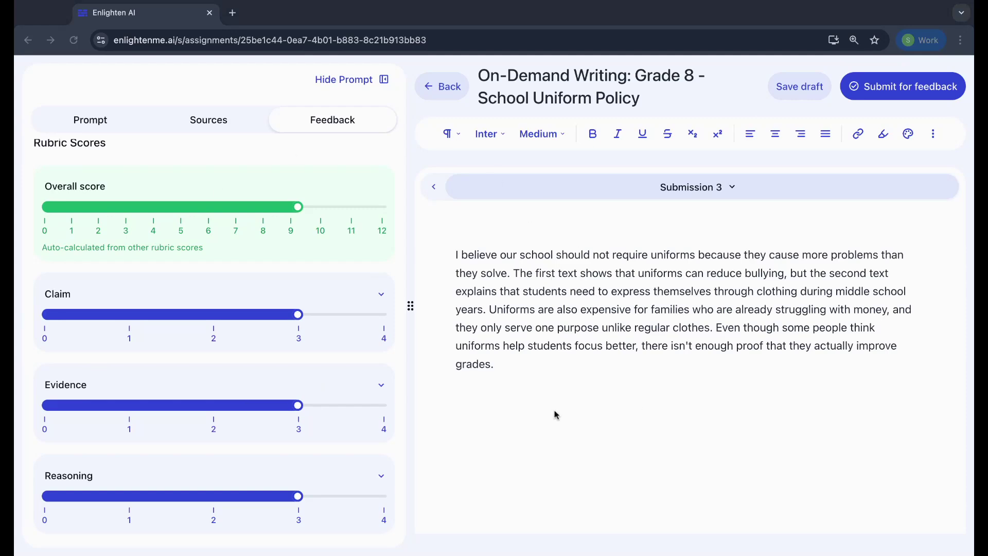
- Replace the essay with the final draft beginning "After reading both texts, I support implementing school uniforms" and submit it for feedback
scroll(381, 289, up, 10)
triple_click(632, 292)
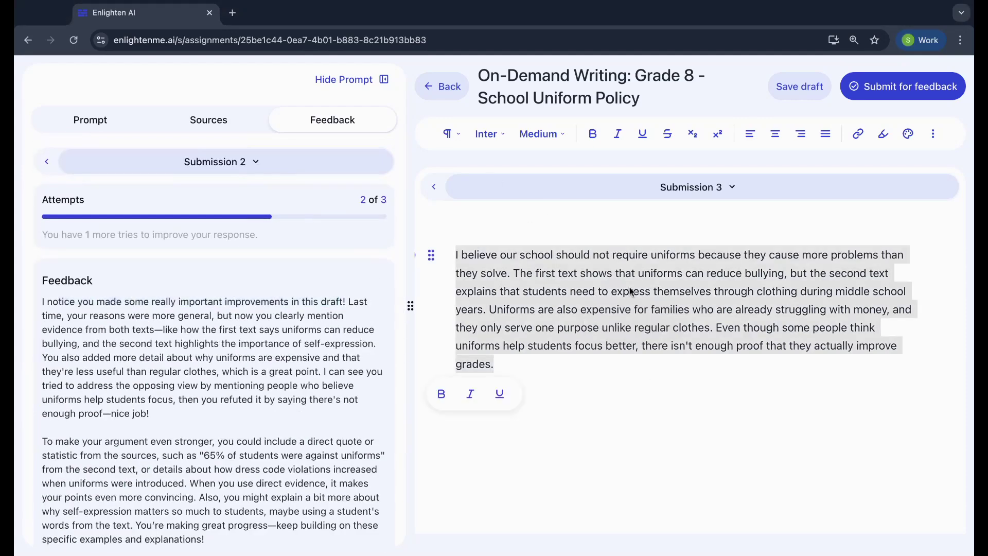
text(After reading both texts, I support implementing school uniforms because they create a better learning environment for everyone. The first text provides evidence that uniforms eliminate distractions and improve test scores, while the second text shows how clothing differences can lead to bullying based on family income. Although critics worry about limiting self-expression, students have many other ways to show creativity, and the benefits of reducing social pressure outweigh this concern. The research clearly demonstrates that uniforms promote equality and help students focus on academics rather than fashion.)
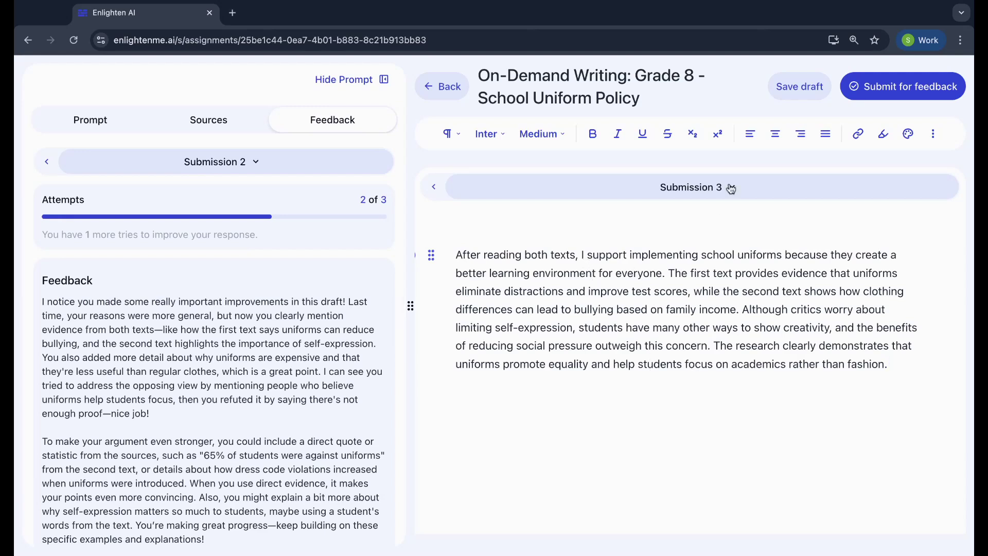
click(893, 91)
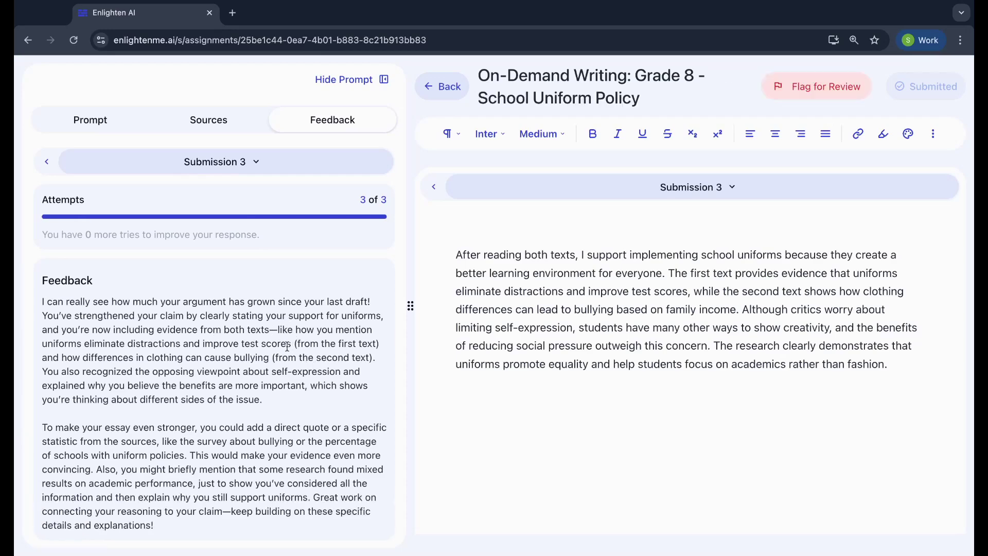
- Examine the third submission's written feedback and its overall, Claim, Evidence and Reasoning rubric scores
scroll(234, 337, down, 5)
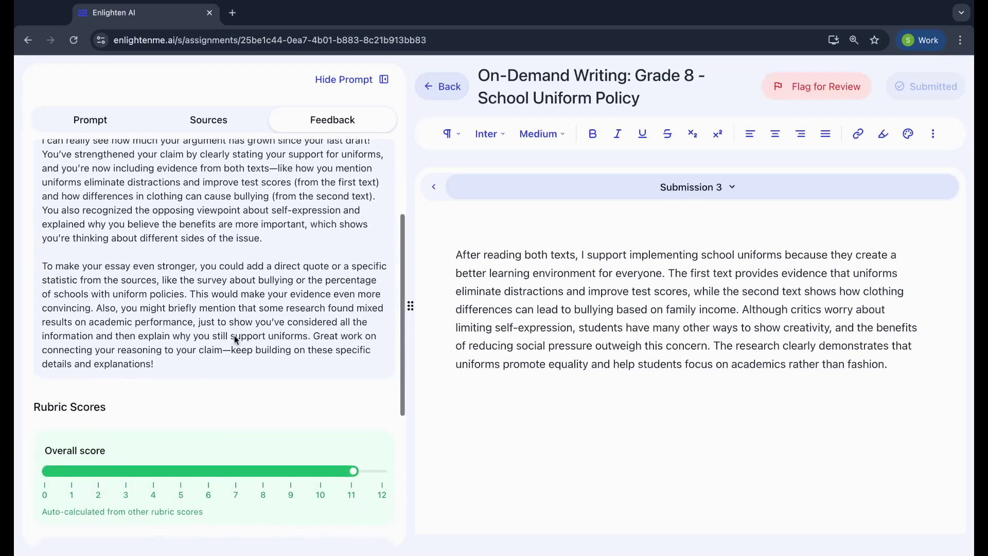
scroll(238, 340, down, 3)
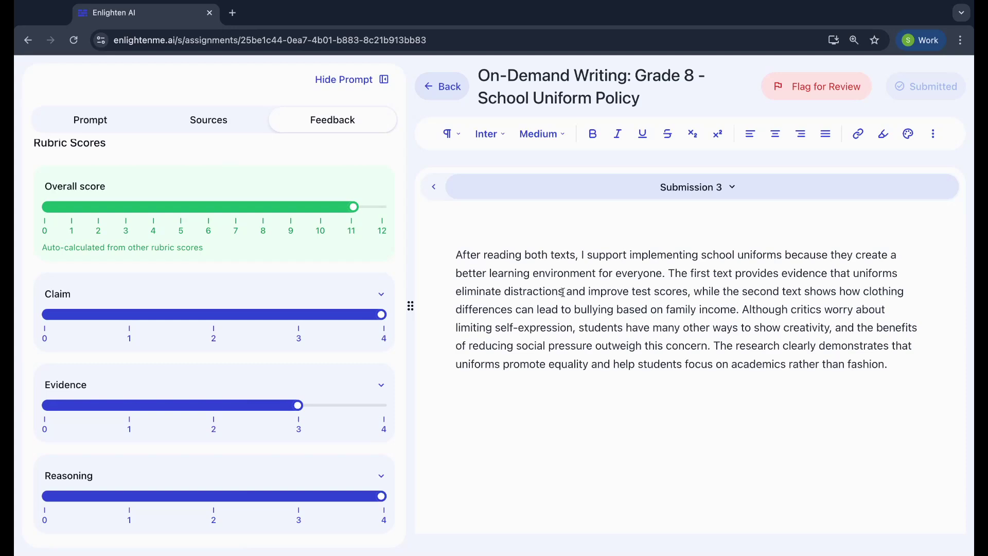
scroll(214, 381, up, 10)
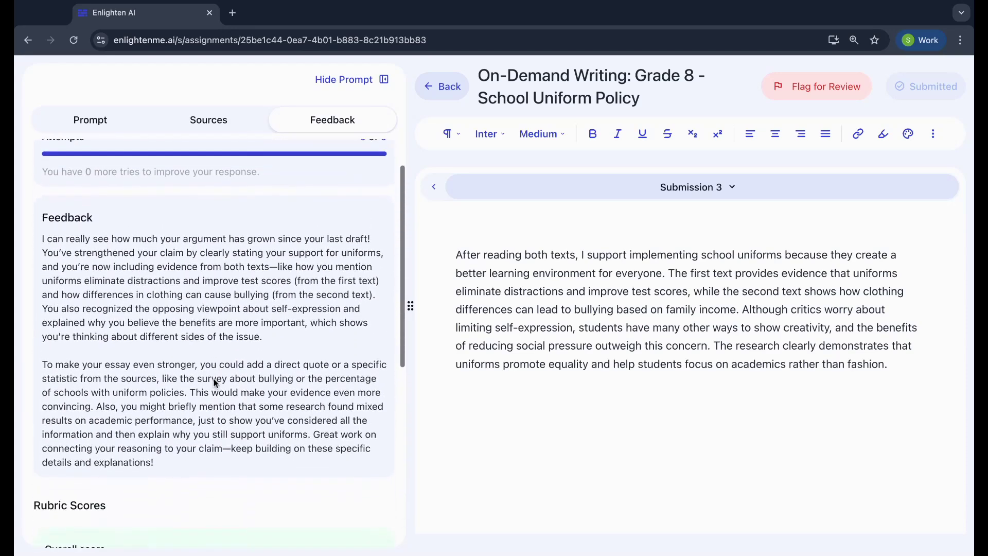